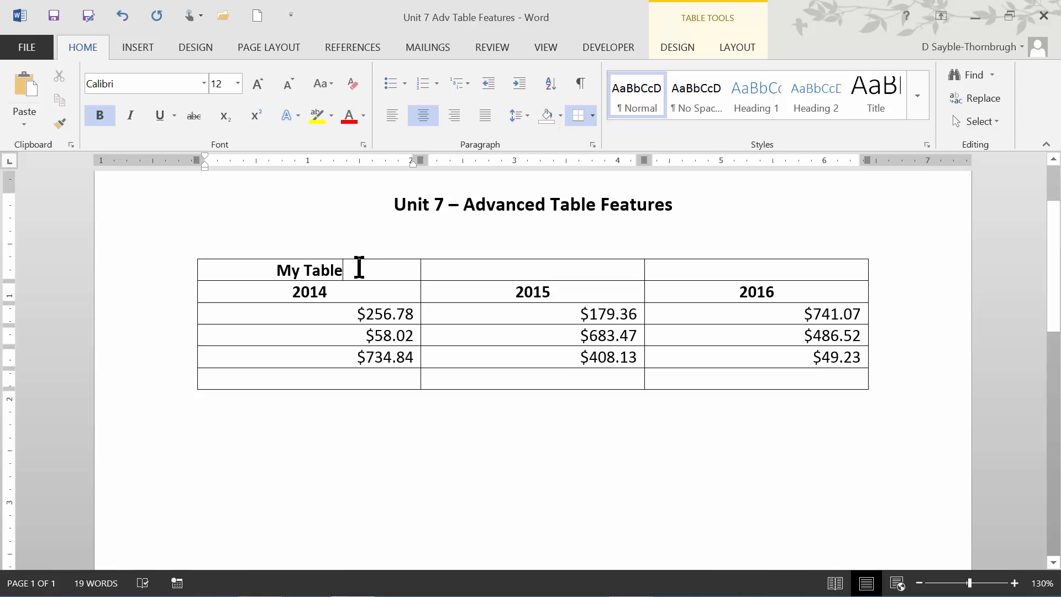
Merge the three cells of the table's first row so the My Table title spans the full width.
{"action": "left_click", "coordinate": [153, 273]}
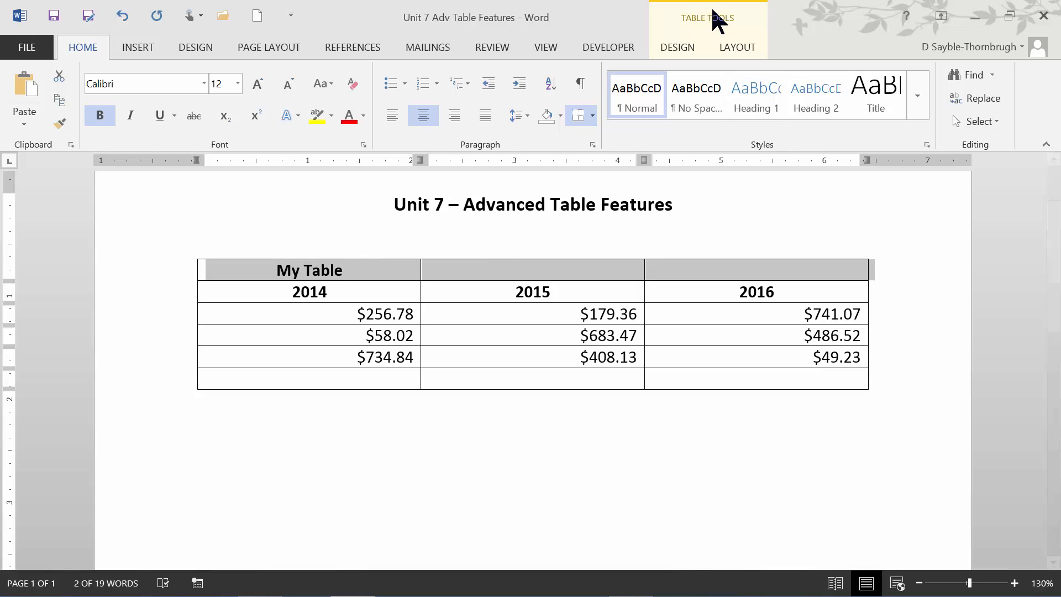
{"action": "left_click", "coordinate": [679, 48]}
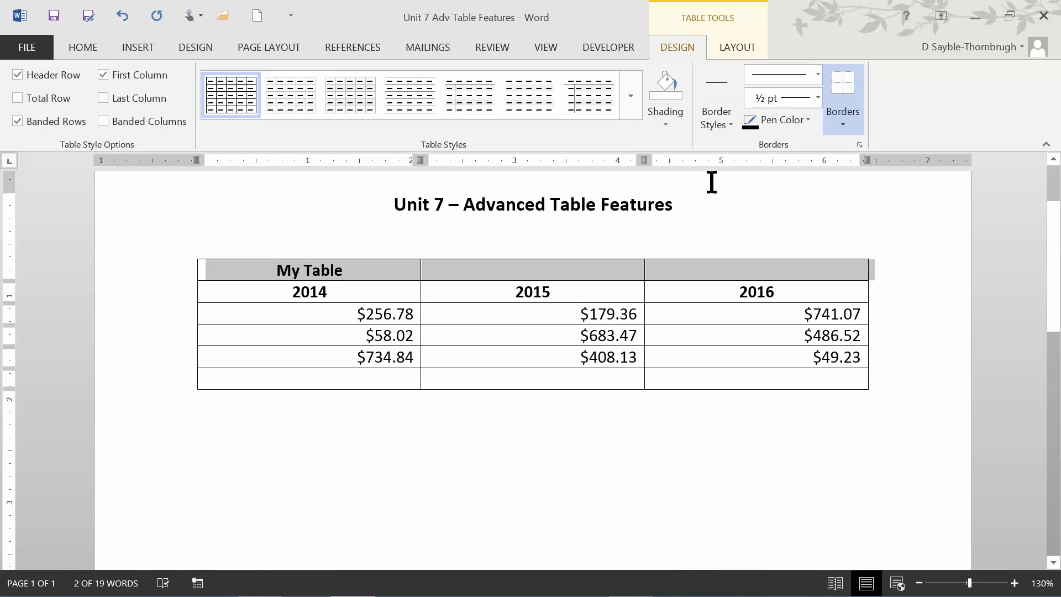
{"action": "left_click", "coordinate": [738, 49]}
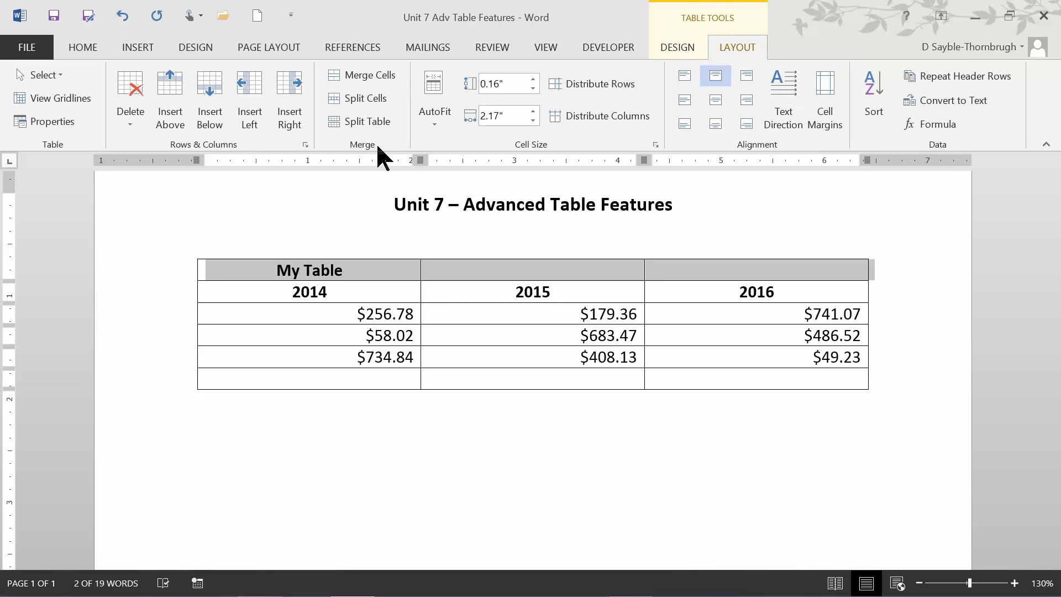
{"action": "left_click", "coordinate": [360, 76]}
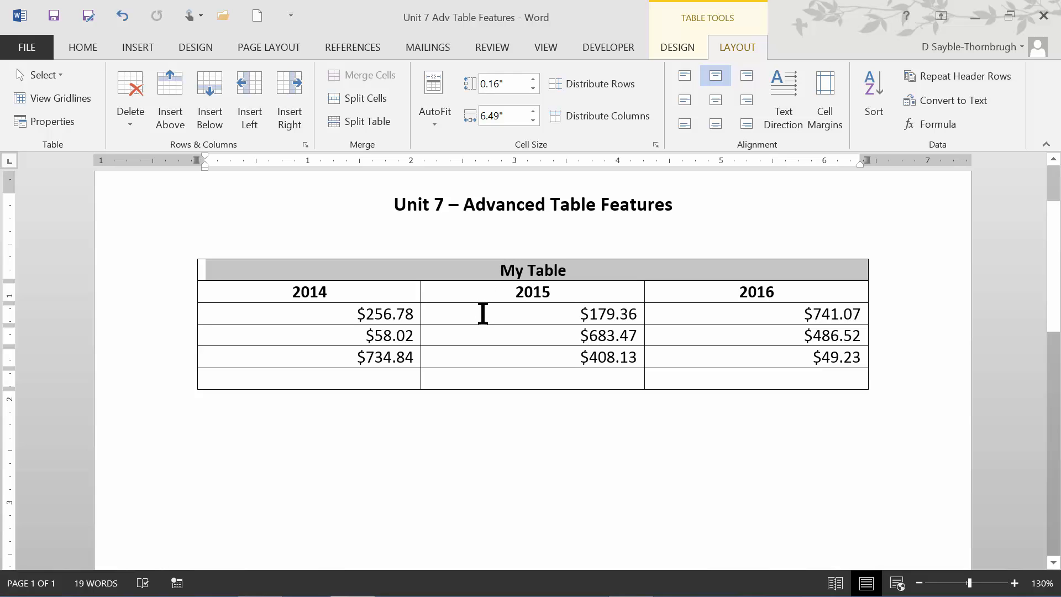
Split the $408.13 cell into 2 columns and 1 row, then undo the split.
{"action": "left_click", "coordinate": [483, 314]}
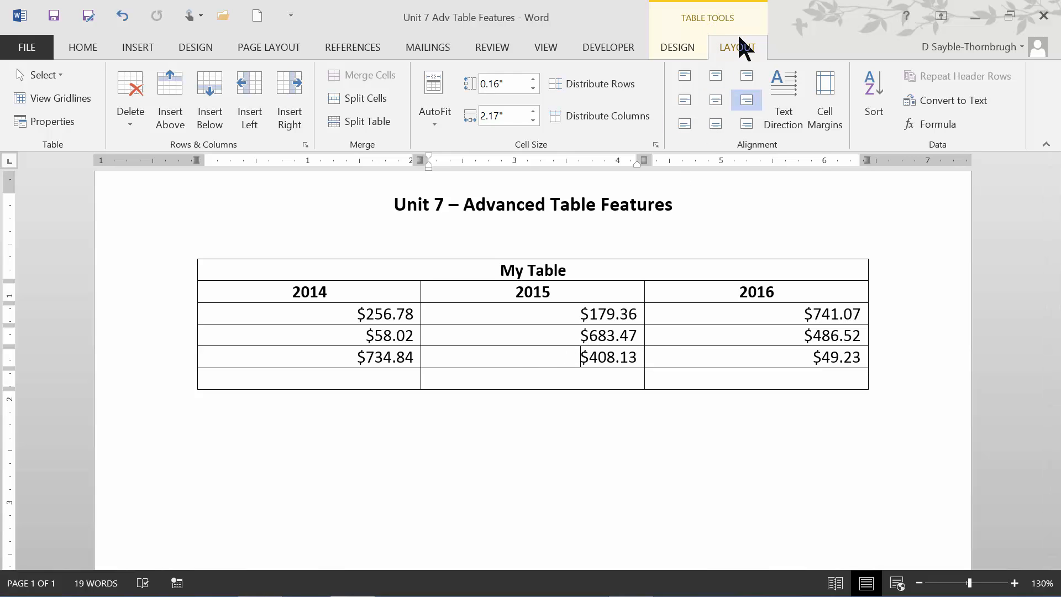
{"action": "left_click", "coordinate": [356, 98]}
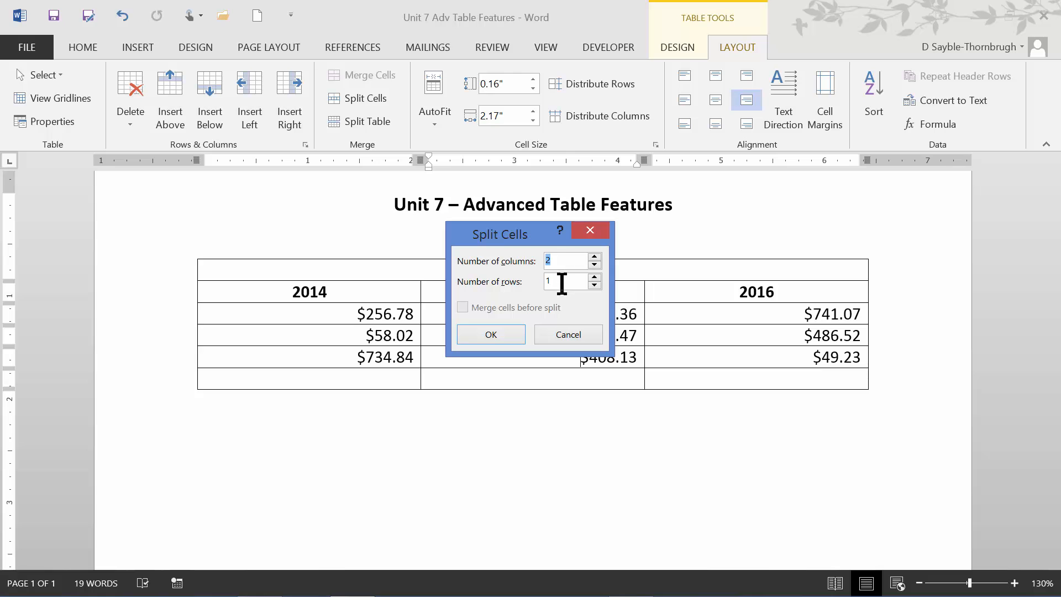
{"action": "left_click", "coordinate": [508, 337]}
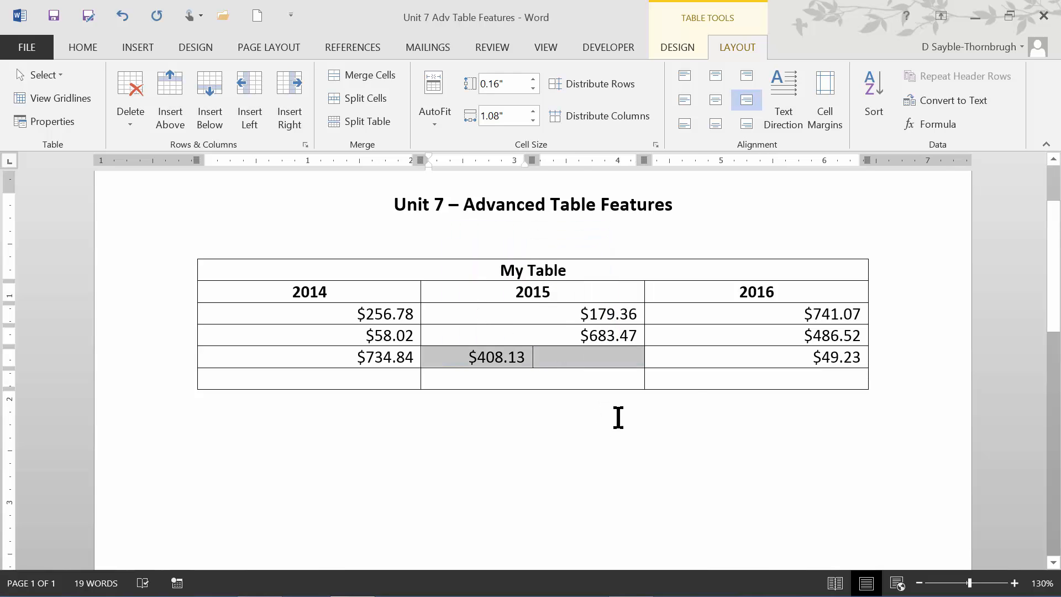
{"action": "left_click", "coordinate": [714, 355]}
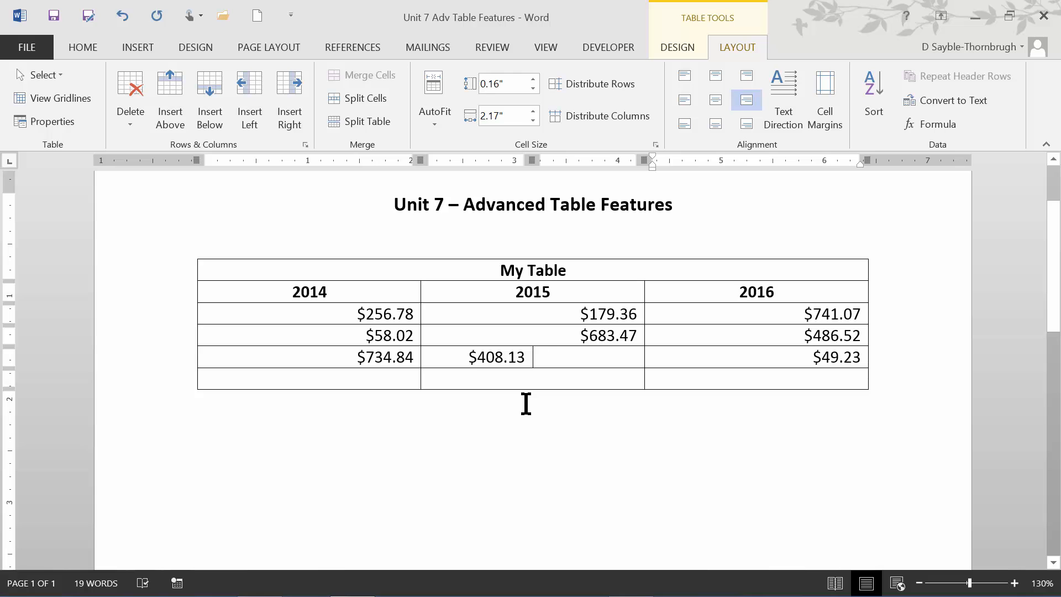
{"action": "key", "text": "ctrl+z"}
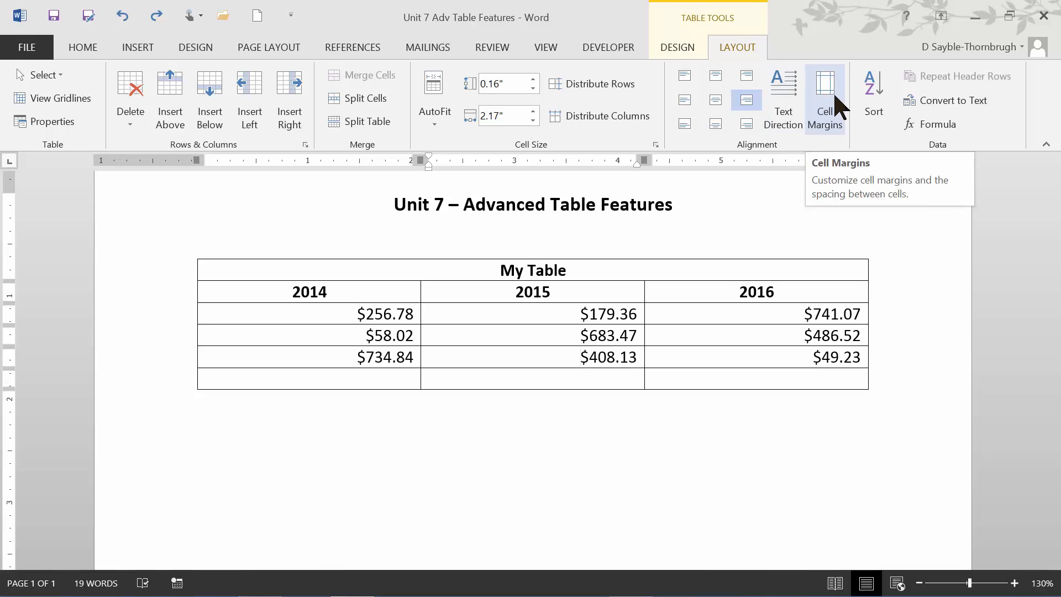
Set the table's top, bottom, left and right default cell margins to 0.1", then undo the margin change.
{"action": "left_click", "coordinate": [839, 106]}
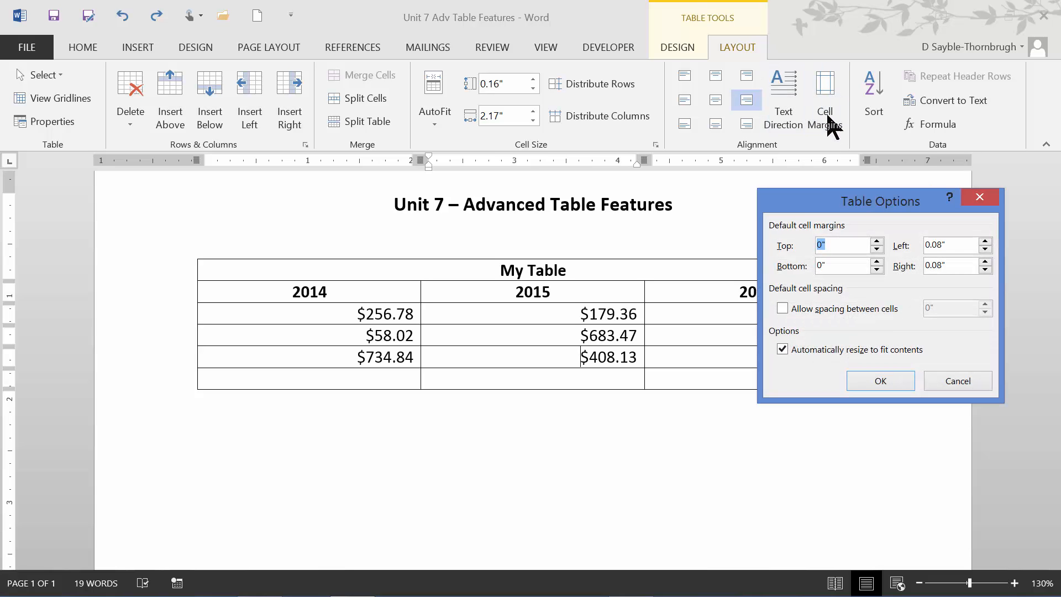
{"action": "left_click_drag", "start_coordinate": [835, 207], "coordinate": [755, 200]}
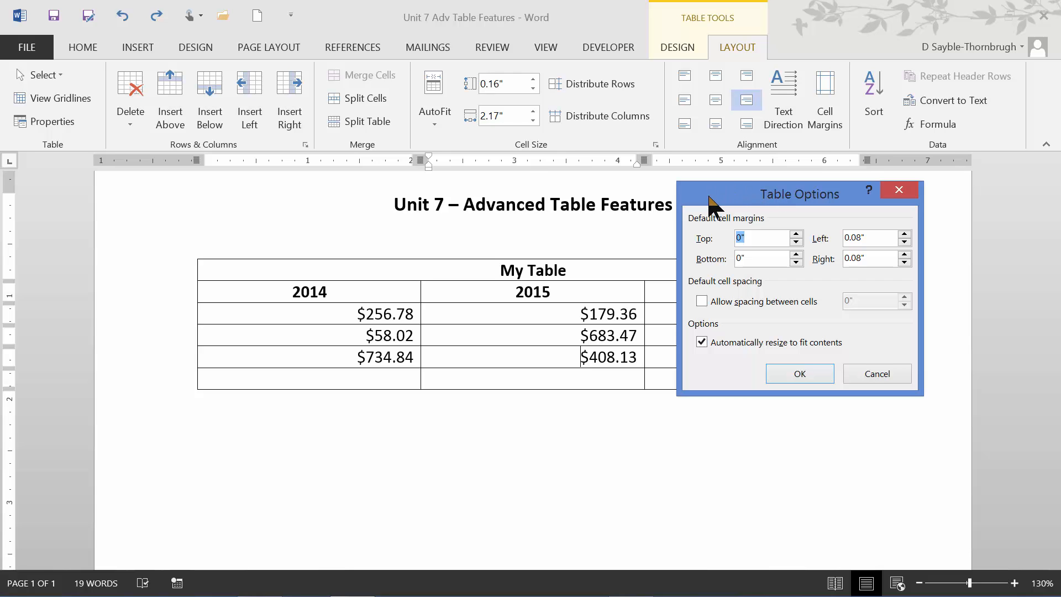
{"action": "left_click_drag", "start_coordinate": [753, 200], "coordinate": [776, 341]}
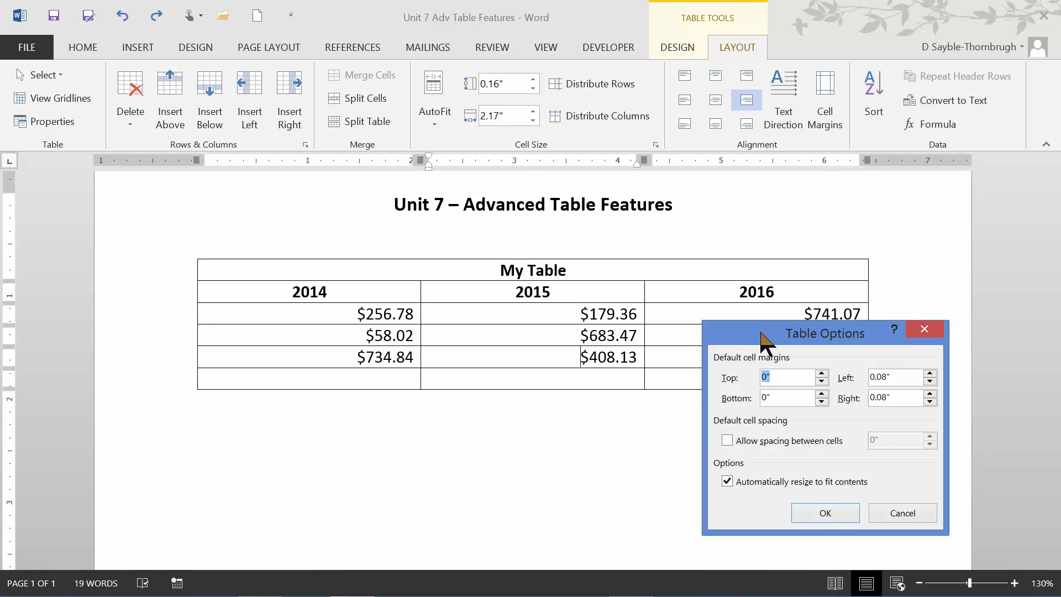
{"action": "left_click_drag", "start_coordinate": [763, 341], "coordinate": [755, 324]}
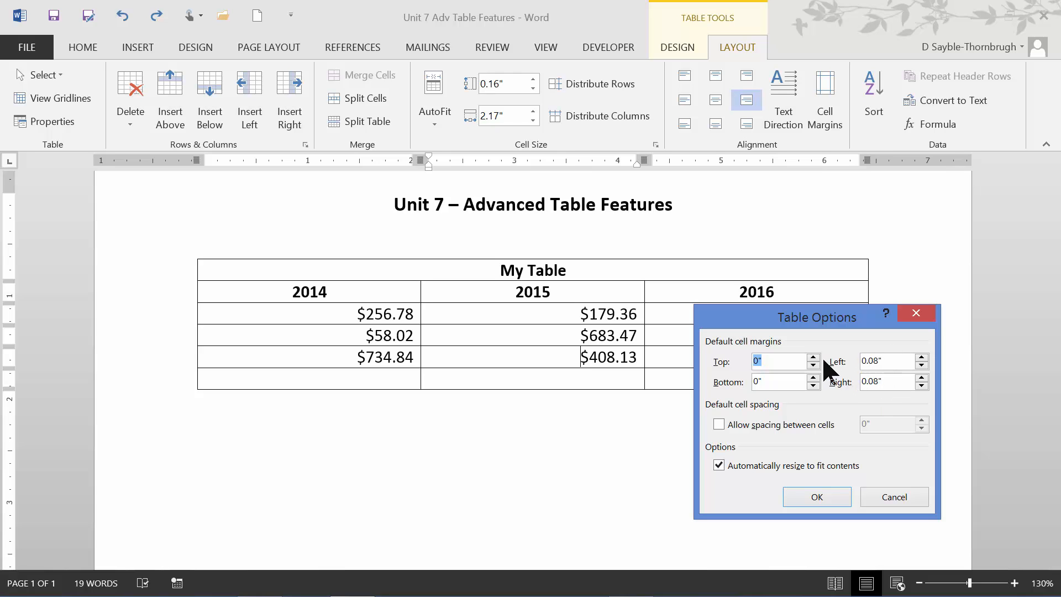
{"action": "left_click", "coordinate": [921, 358]}
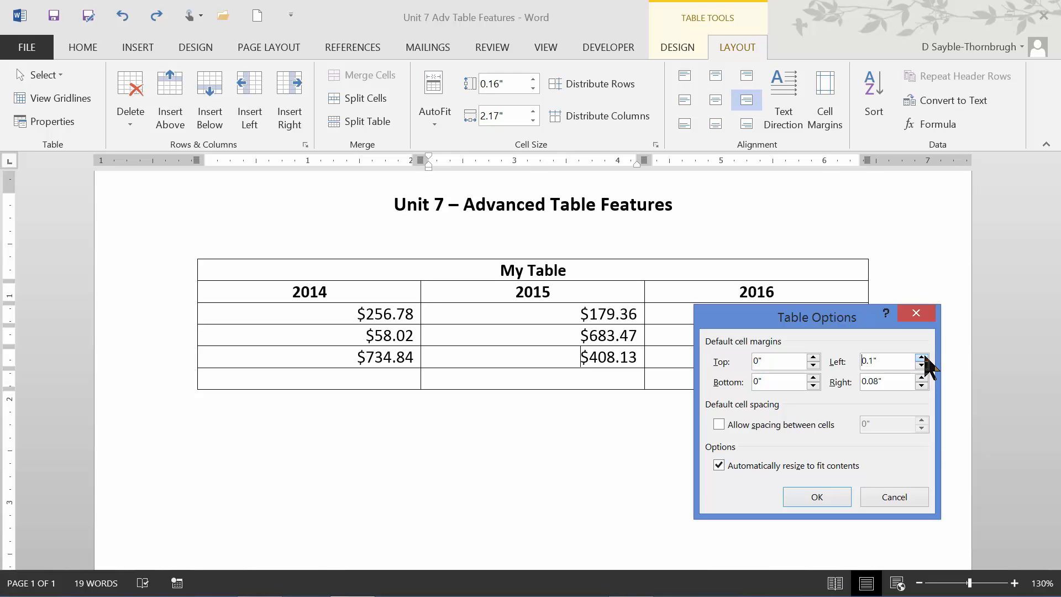
{"action": "left_click", "coordinate": [921, 378]}
{"action": "left_click", "coordinate": [814, 378]}
{"action": "left_click", "coordinate": [814, 378]}
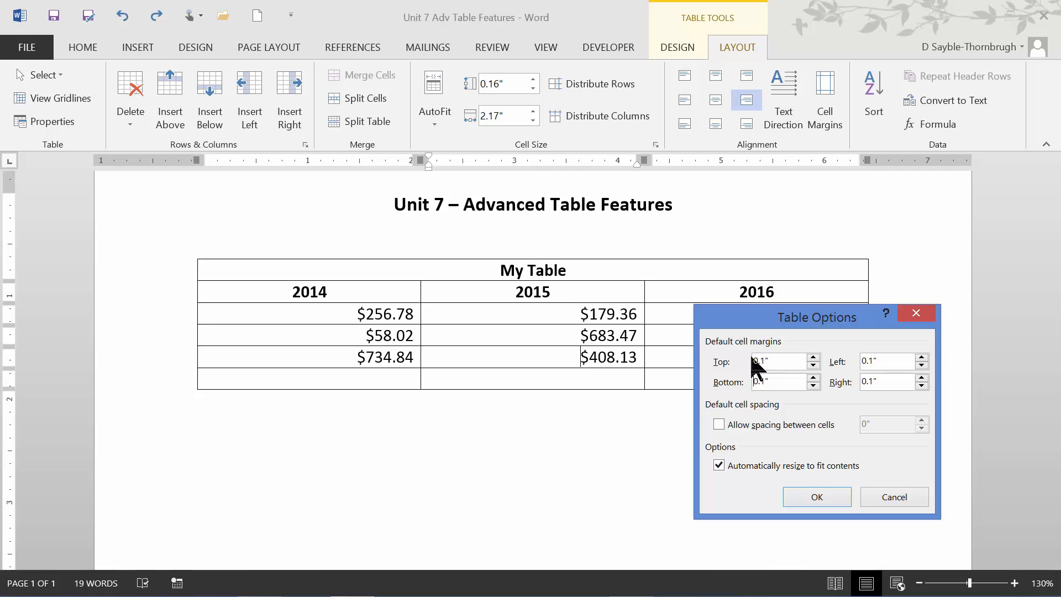
{"action": "left_click", "coordinate": [817, 497]}
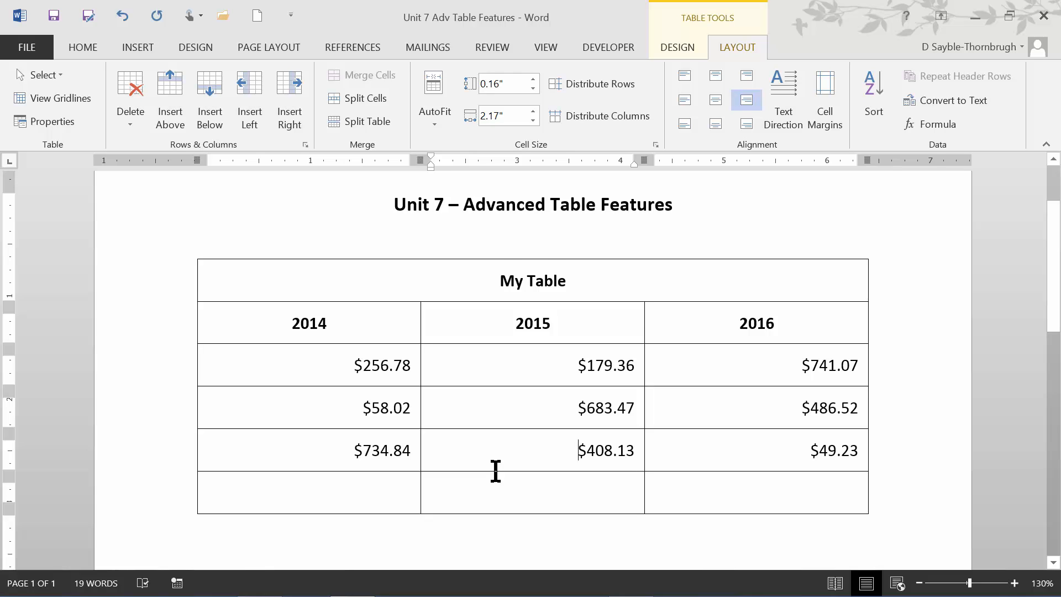
{"action": "key", "text": "ctrl+z"}
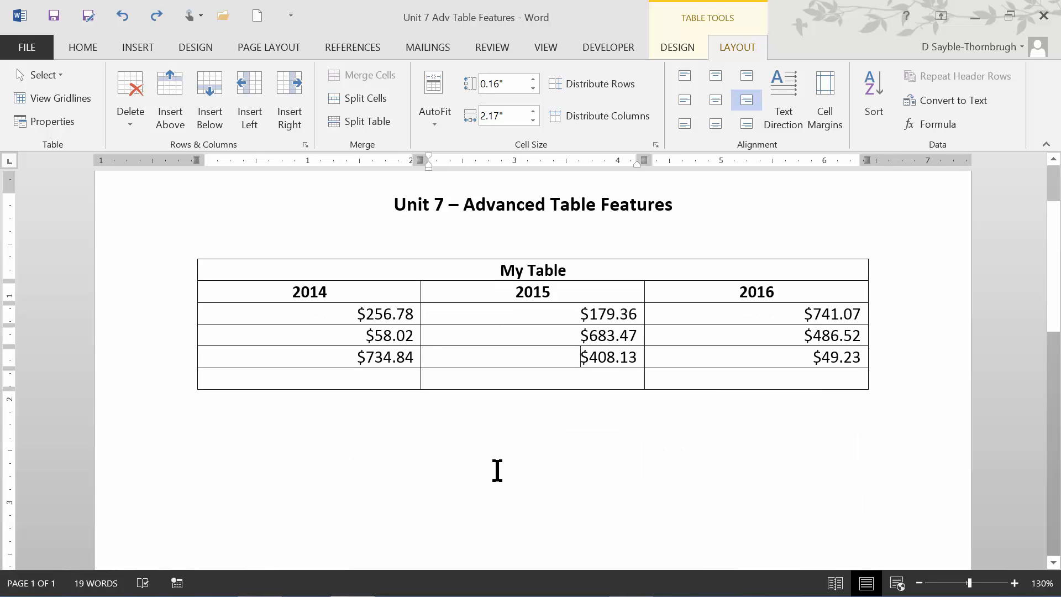
Allow spacing between the table's cells with an increased spacing value, then undo the spacing.
{"action": "left_click", "coordinate": [835, 128]}
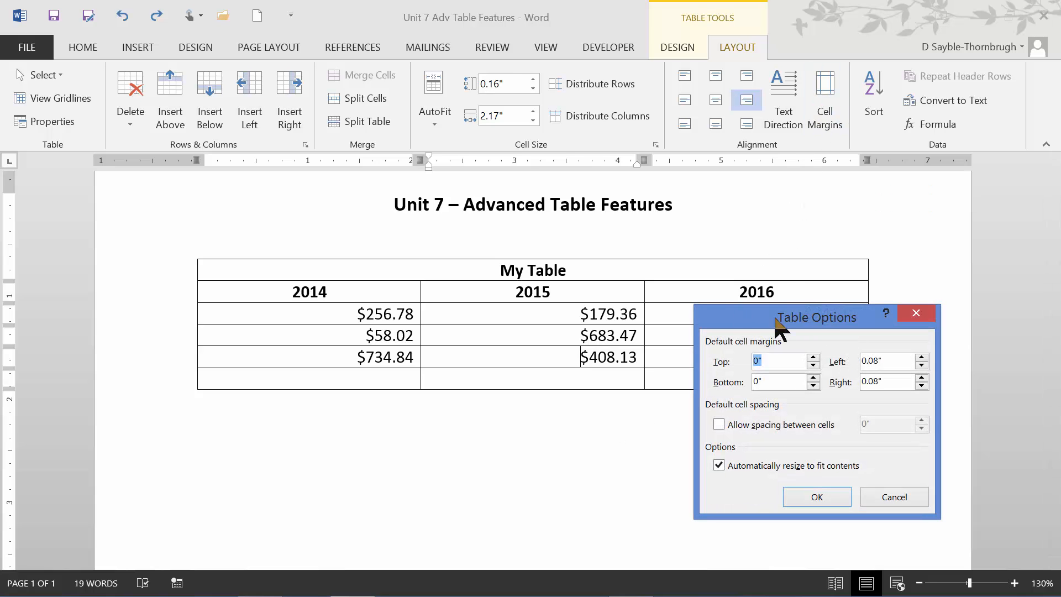
{"action": "left_click_drag", "start_coordinate": [817, 315], "coordinate": [826, 225]}
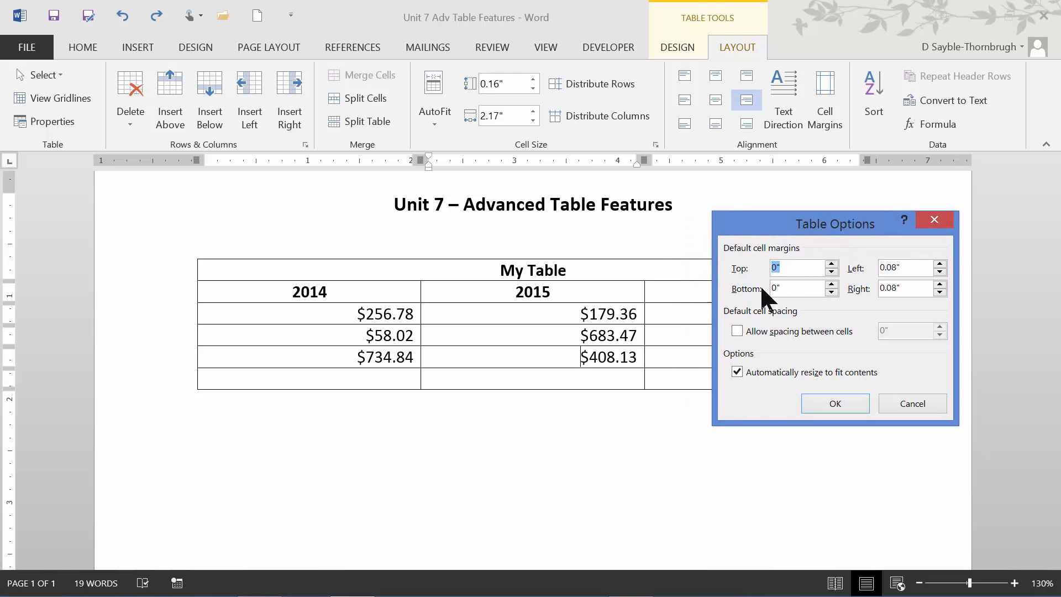
{"action": "left_click", "coordinate": [737, 331]}
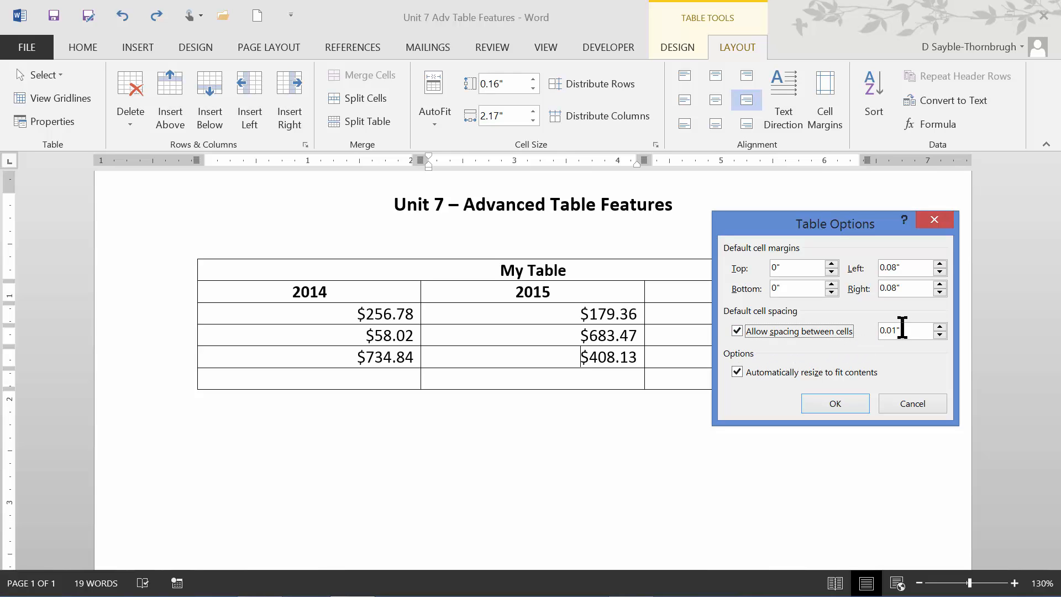
{"action": "left_click", "coordinate": [939, 327]}
{"action": "left_click", "coordinate": [940, 327]}
{"action": "left_click", "coordinate": [861, 374]}
{"action": "left_click", "coordinate": [839, 399]}
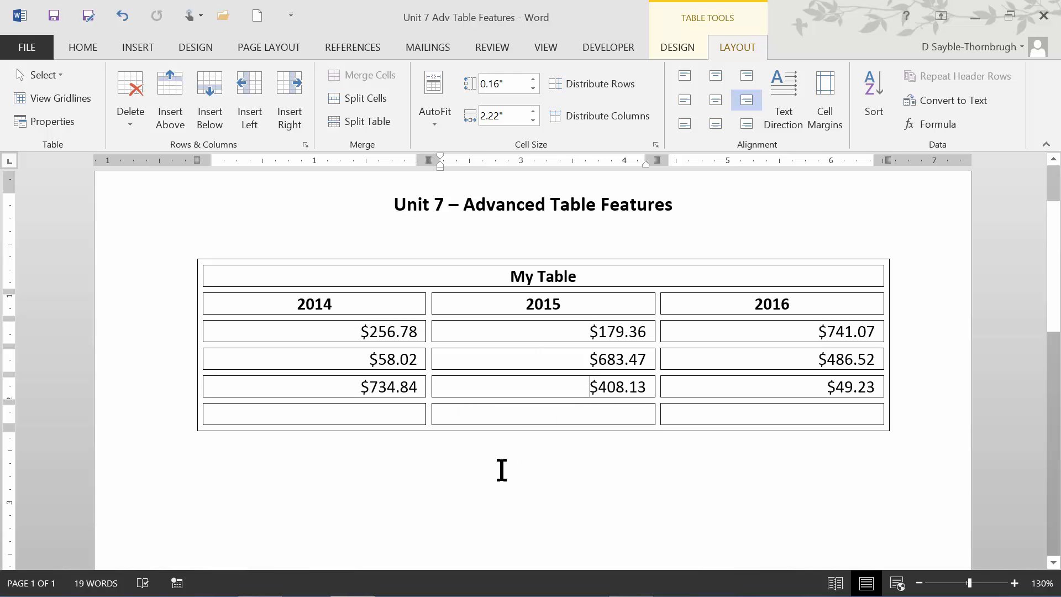
{"action": "key", "text": "ctrl+z"}
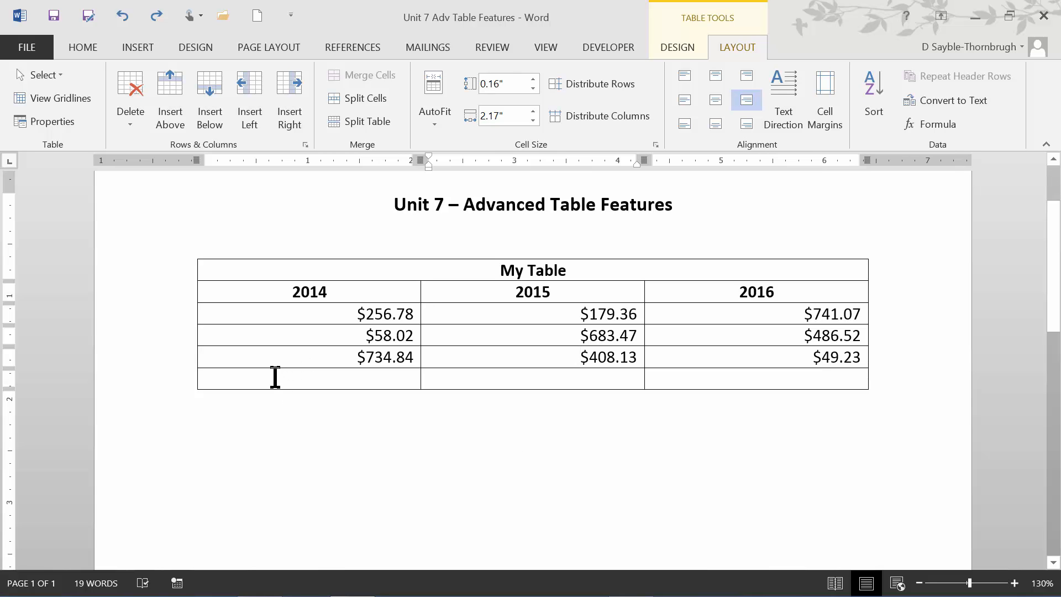
Insert the formula =SUM(ABOVE) in the empty bottom cell of the 2014 column.
{"action": "left_click", "coordinate": [333, 385]}
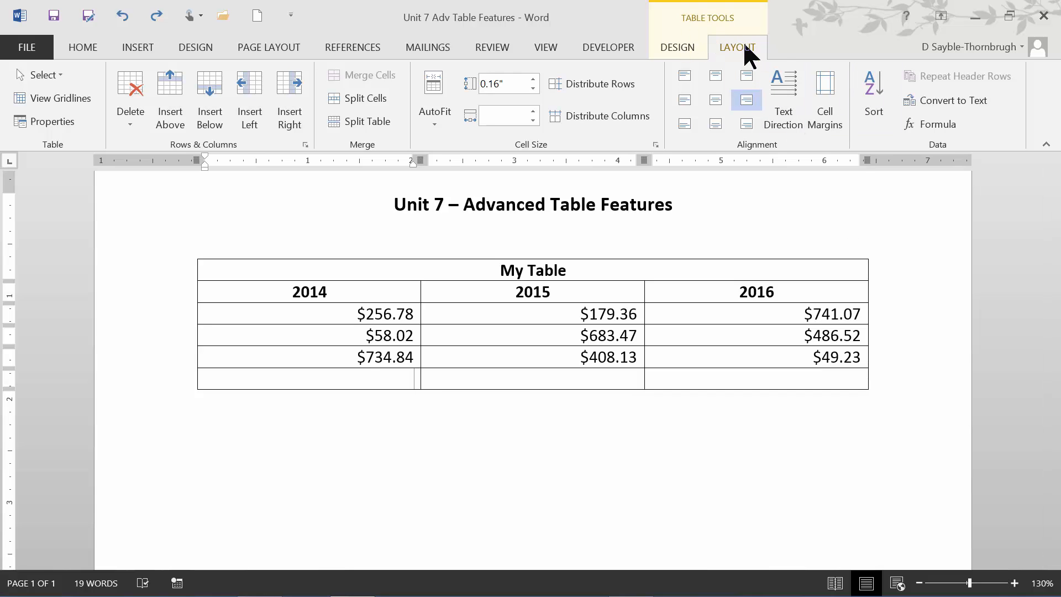
{"action": "left_click", "coordinate": [938, 126]}
{"action": "left_click_drag", "start_coordinate": [493, 173], "coordinate": [657, 236]}
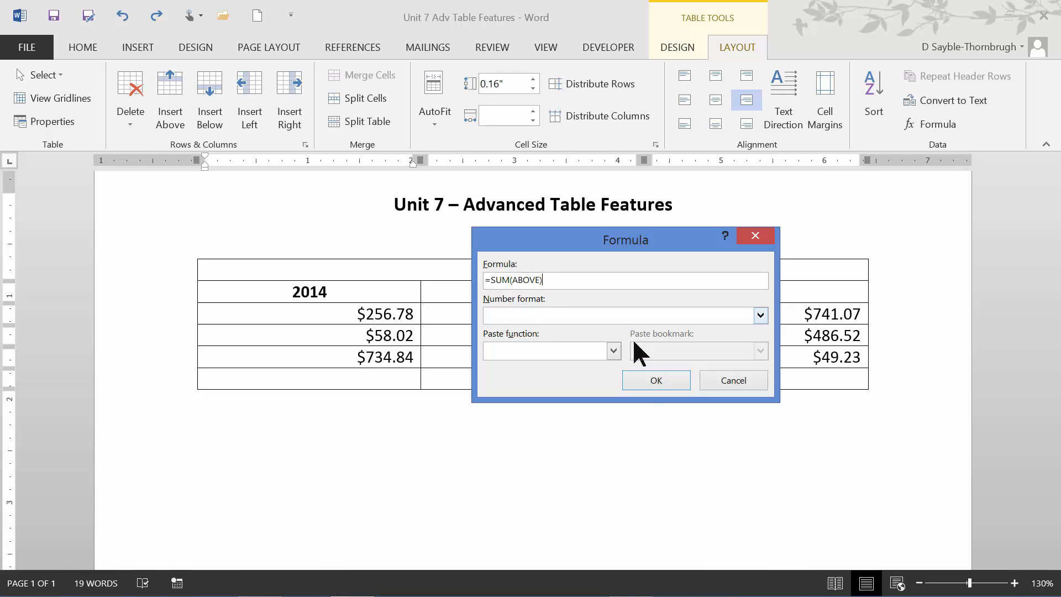
{"action": "left_click", "coordinate": [648, 381]}
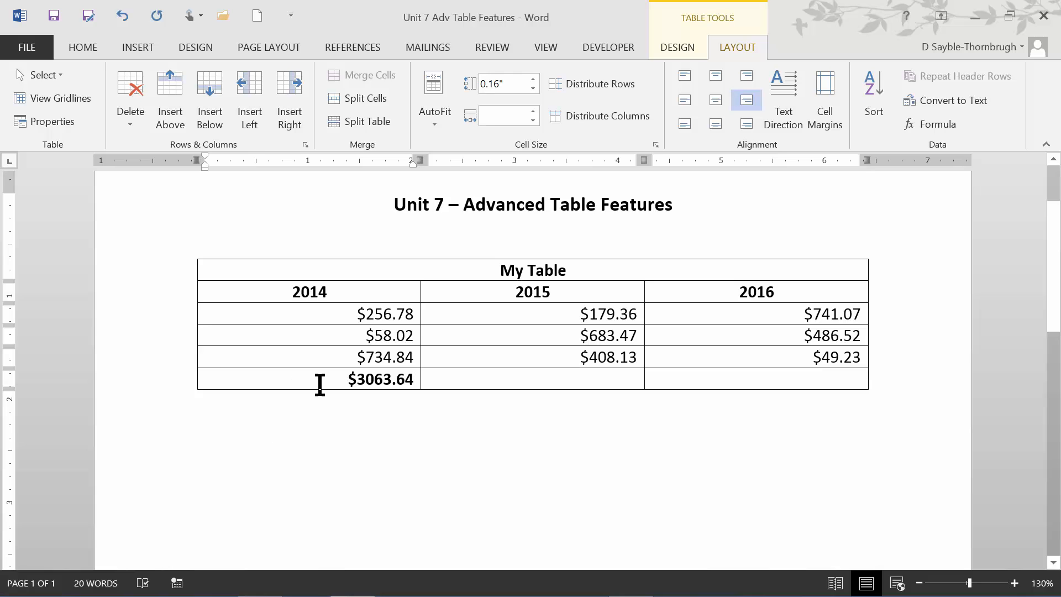
Show the field code behind the 2014 column's total, then switch back to displaying its result.
{"action": "left_click", "coordinate": [180, 384]}
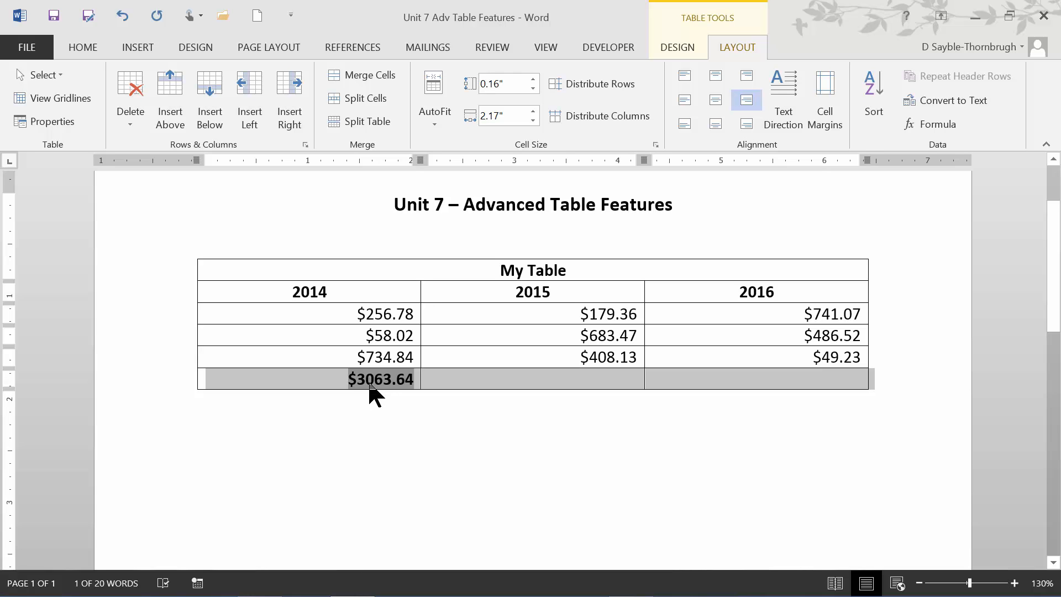
{"action": "left_click", "coordinate": [311, 356]}
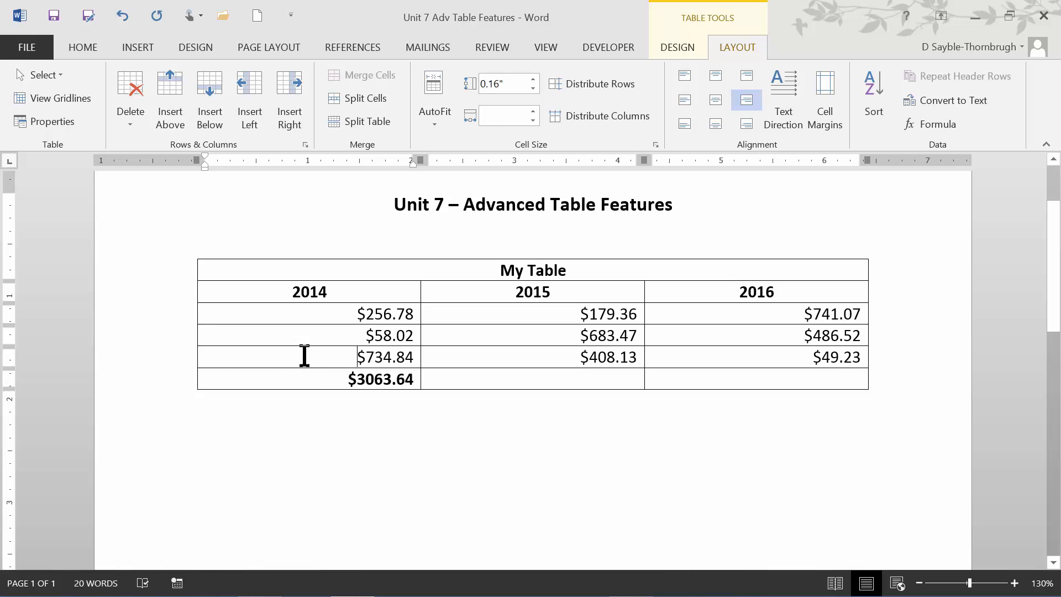
{"action": "left_click", "coordinate": [149, 361]}
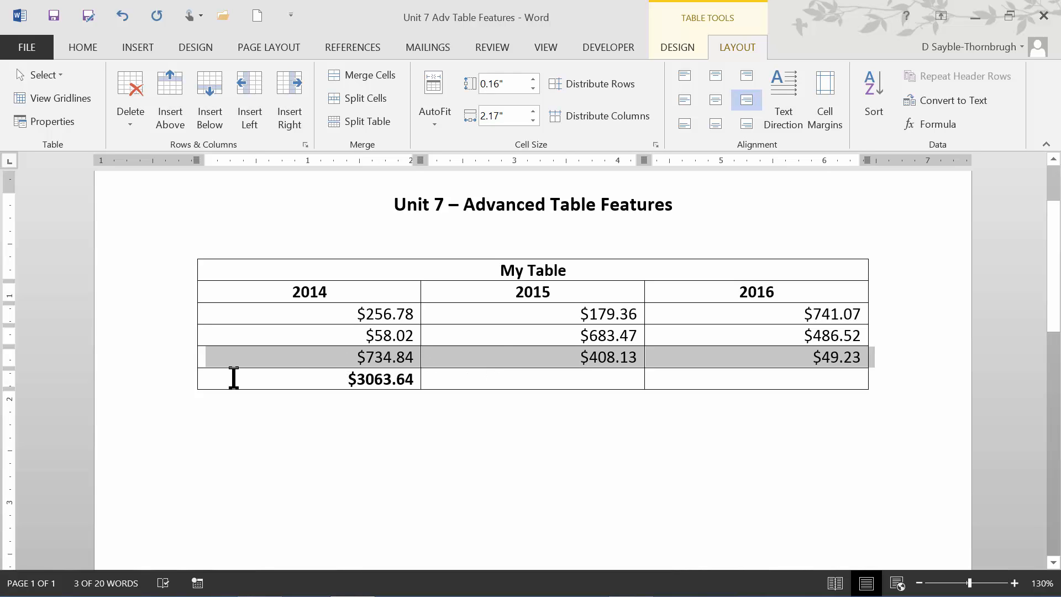
{"action": "left_click", "coordinate": [158, 386]}
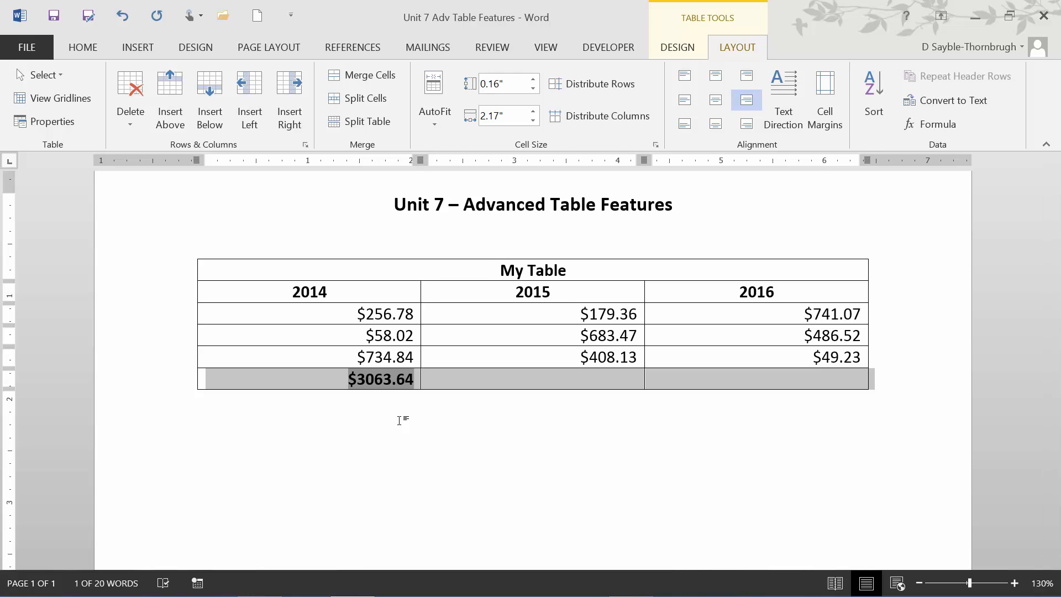
{"action": "key", "text": "shift+F9"}
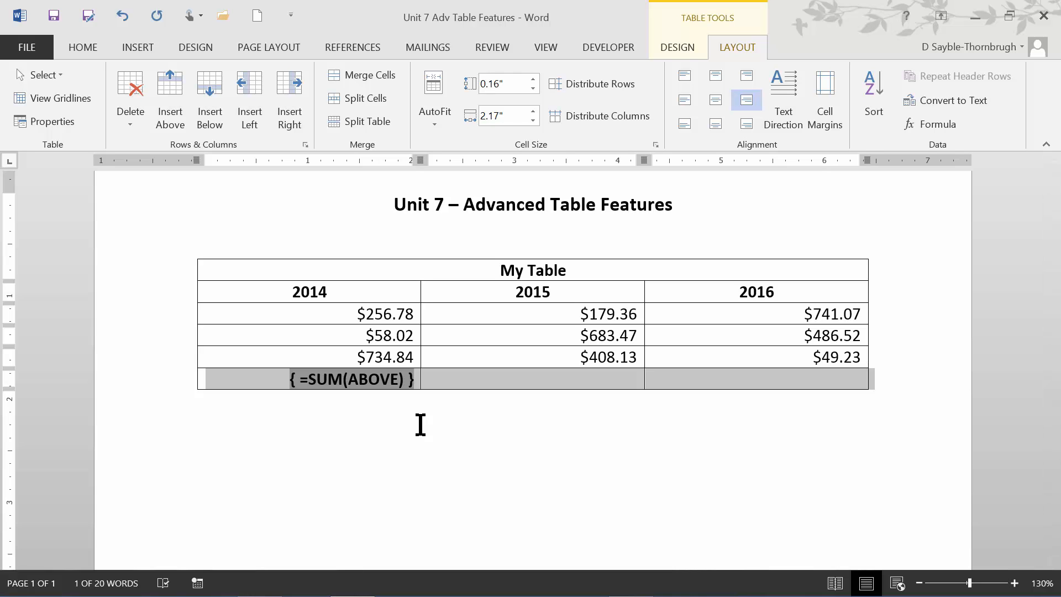
{"action": "key", "text": "alt+F9"}
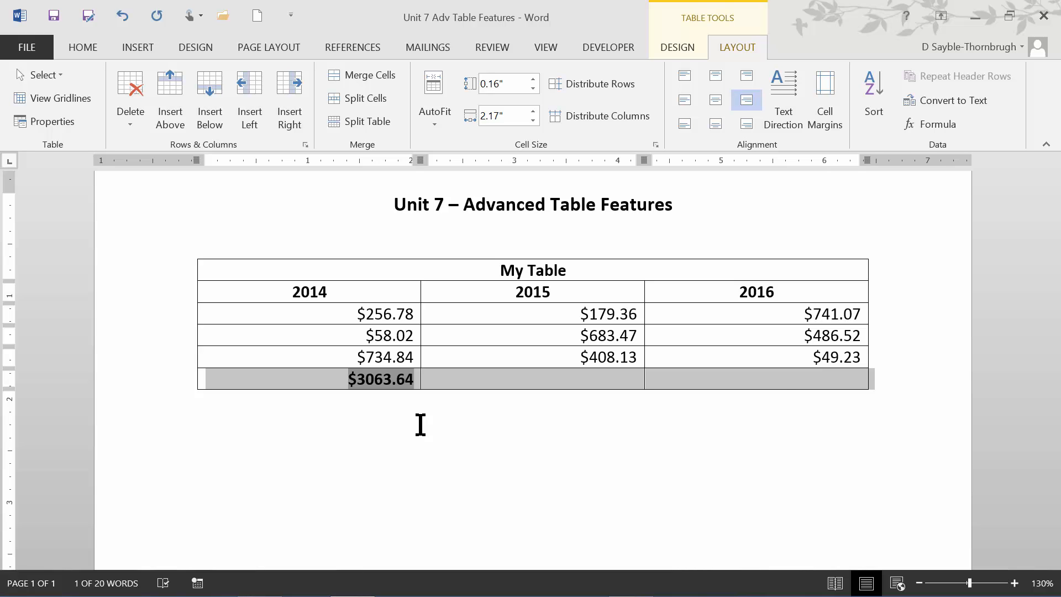
{"action": "left_click", "coordinate": [448, 446]}
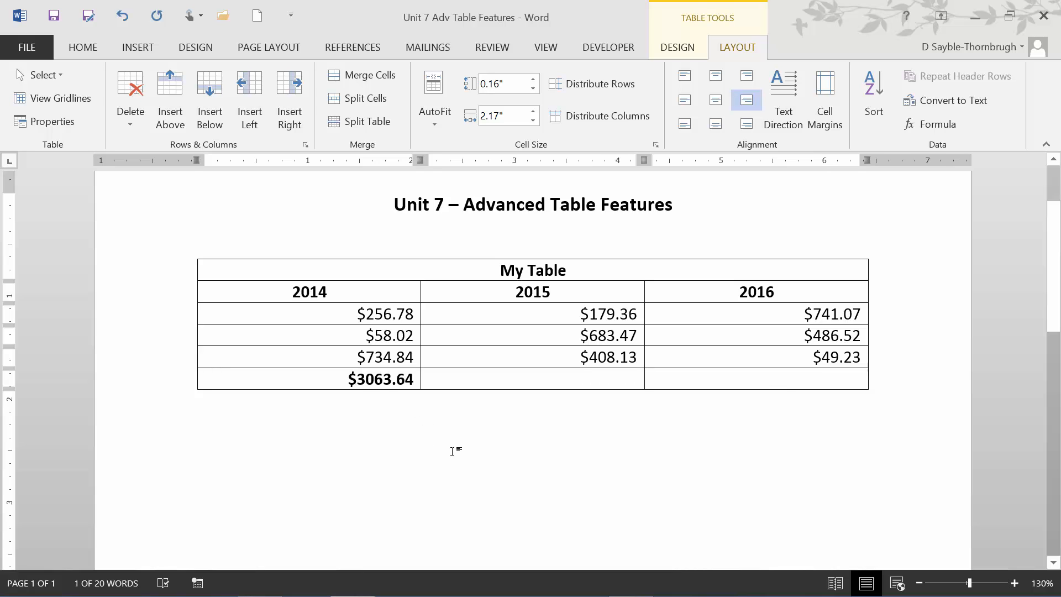
Insert the formula =SUM(ABOVE) in the empty bottom cell of the 2015 column.
{"action": "left_click", "coordinate": [594, 374]}
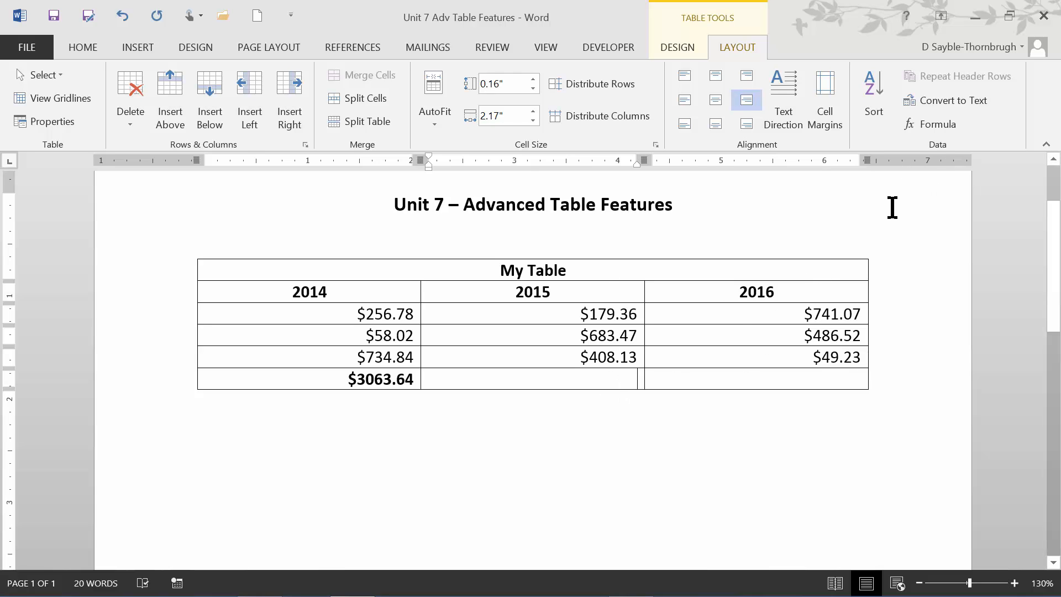
{"action": "left_click", "coordinate": [942, 132]}
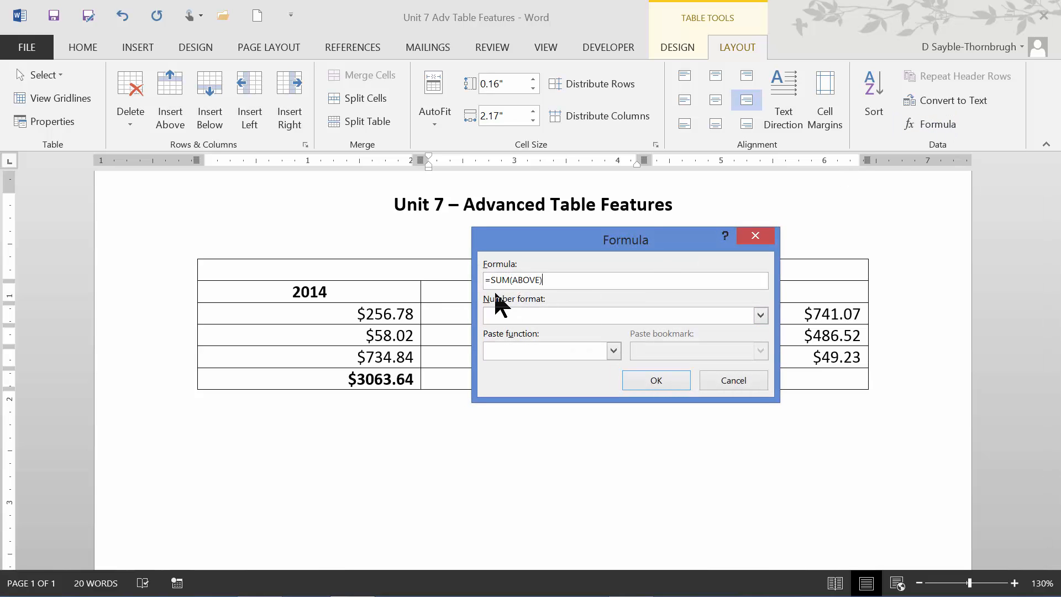
{"action": "left_click", "coordinate": [654, 390]}
Insert the formula =SUM(ABOVE) in the empty bottom cell of the 2016 column.
{"action": "left_click", "coordinate": [843, 373]}
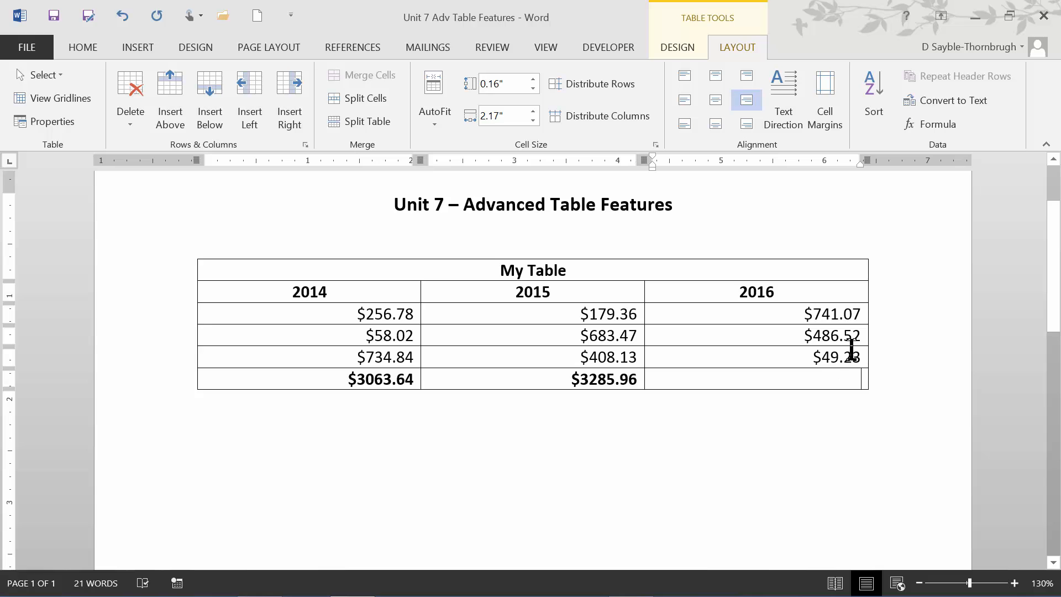
{"action": "left_click", "coordinate": [950, 127]}
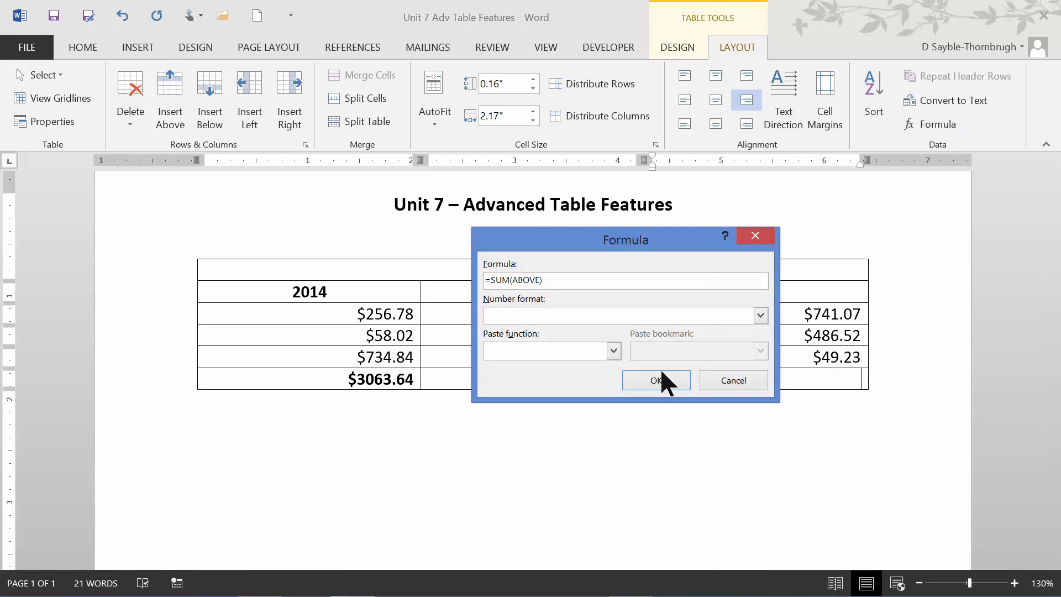
{"action": "left_click", "coordinate": [649, 384]}
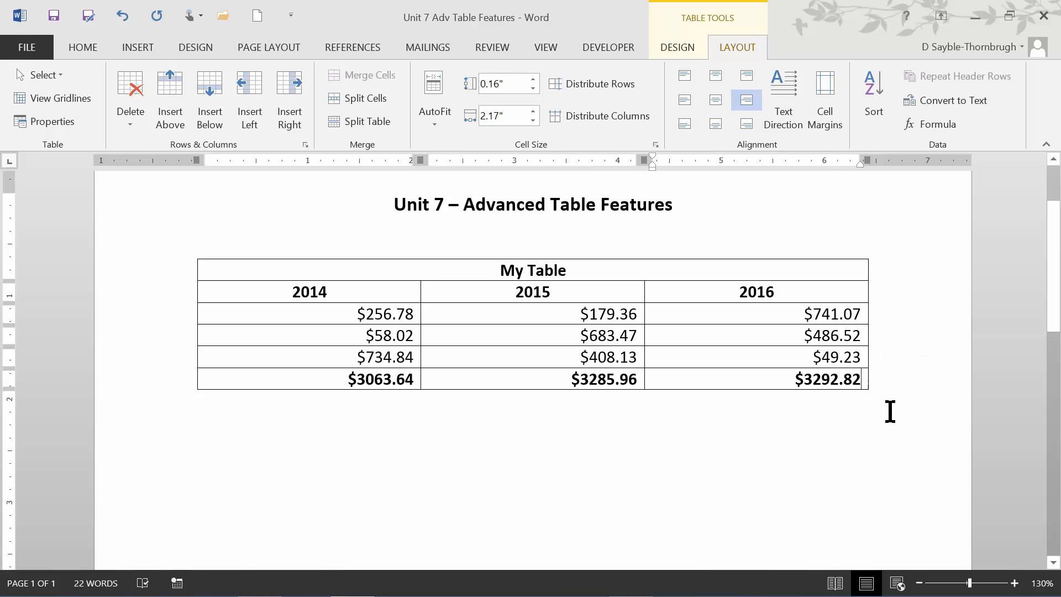
Add a new row below the totals and insert a nested 4x3 table in its cell under the 2014 column.
{"action": "key", "text": "Tab"}
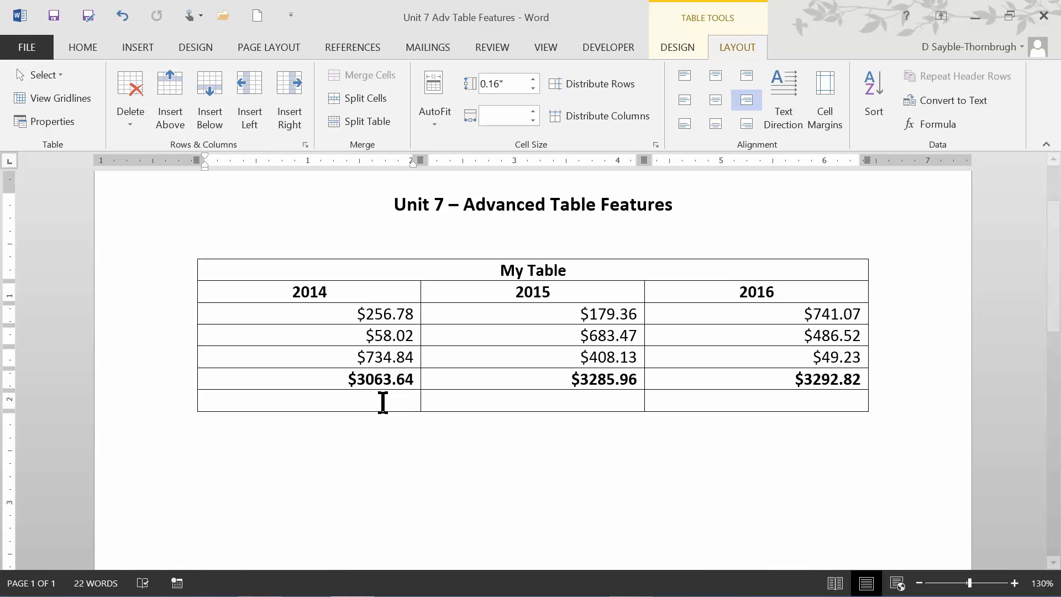
{"action": "left_click", "coordinate": [151, 54]}
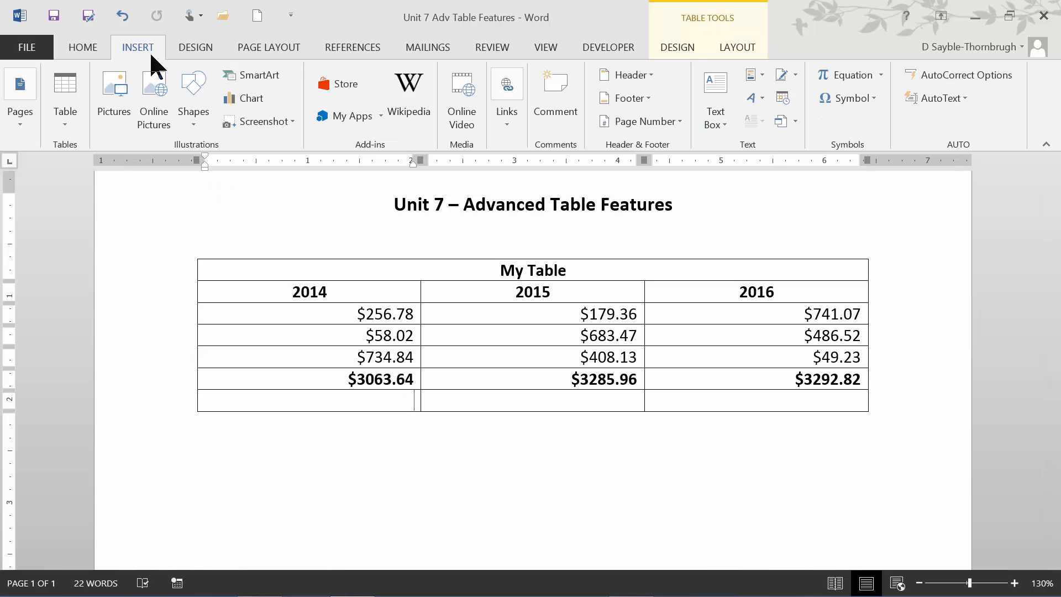
{"action": "left_click", "coordinate": [60, 123]}
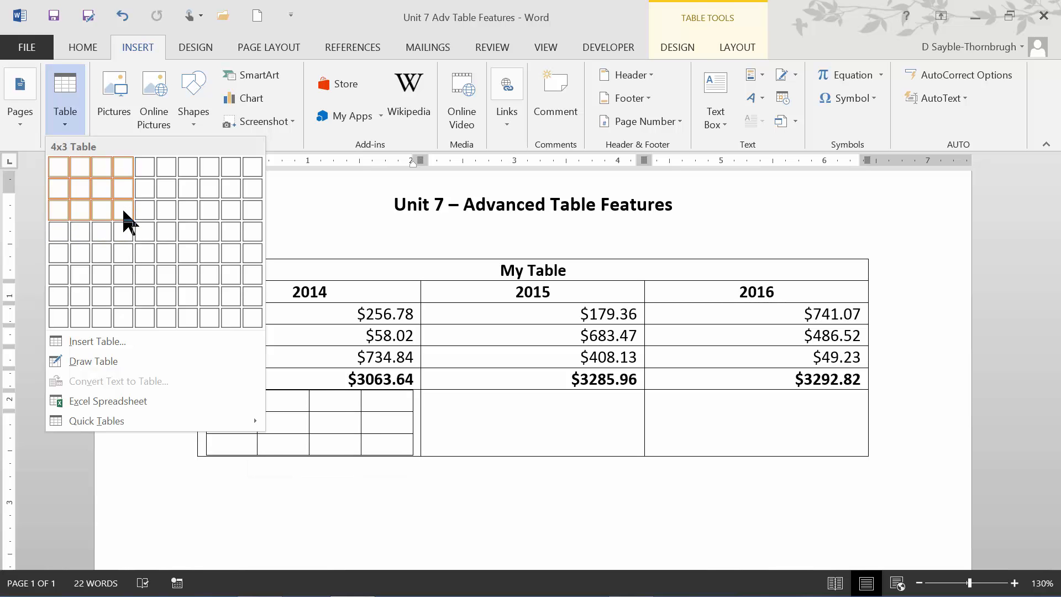
{"action": "left_click", "coordinate": [122, 210]}
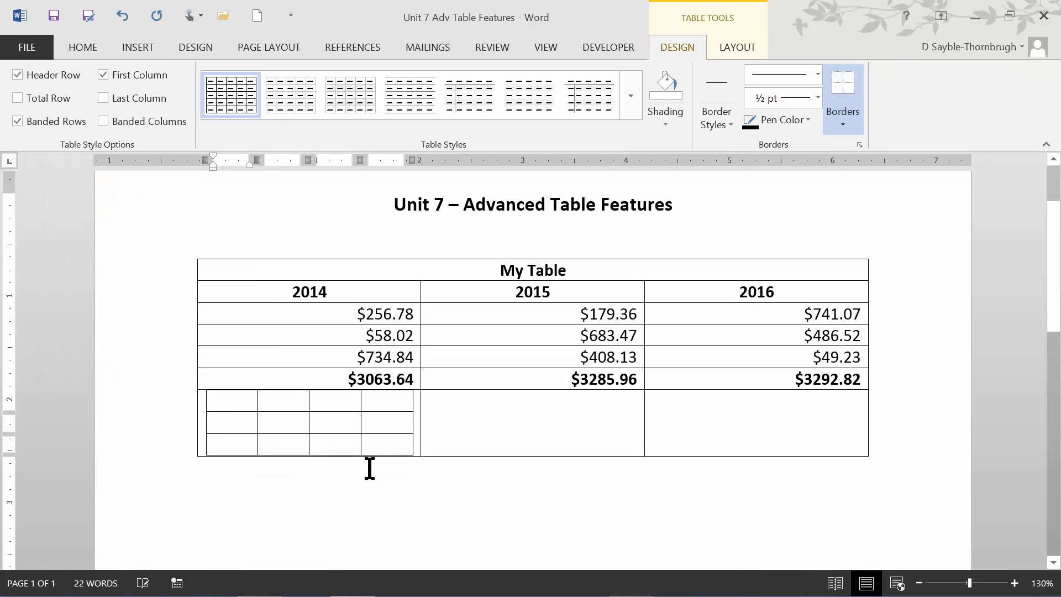